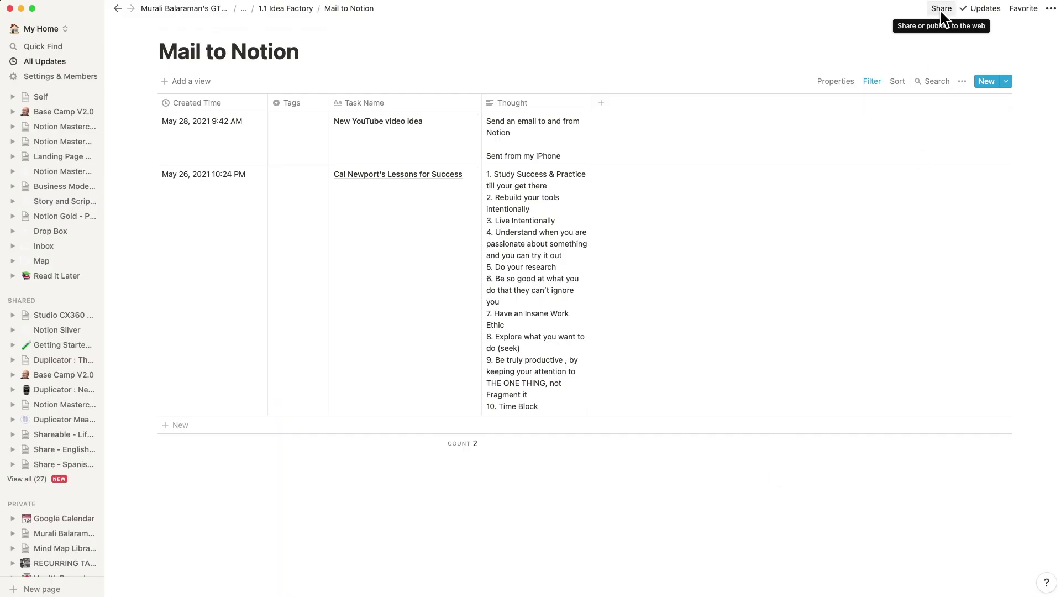
Check the Mail to Notion page's share settings to confirm Automate.io integrations have edit access.
left_click(940, 10)
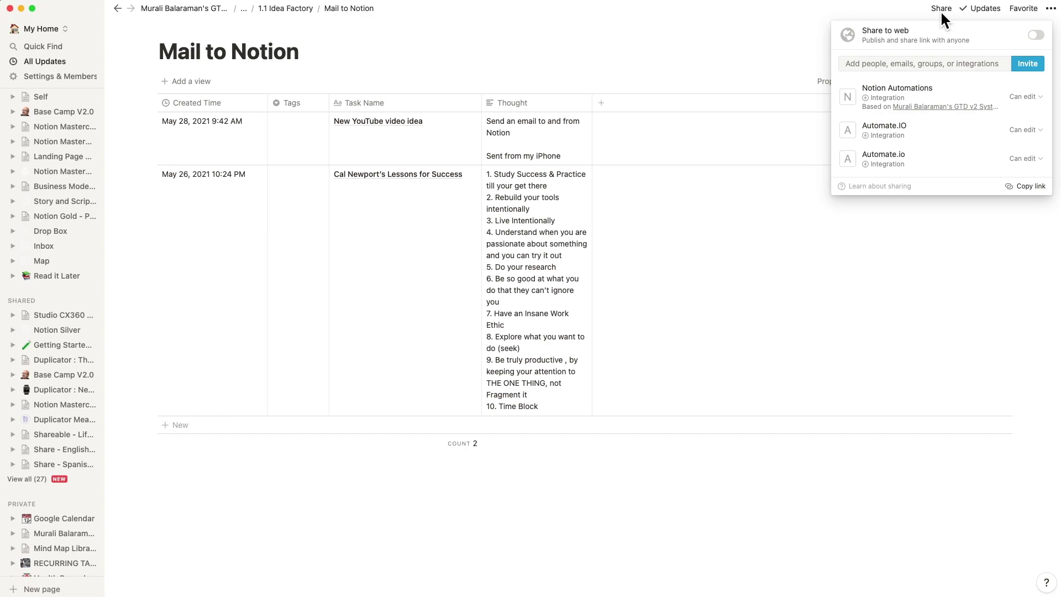
left_click(1029, 64)
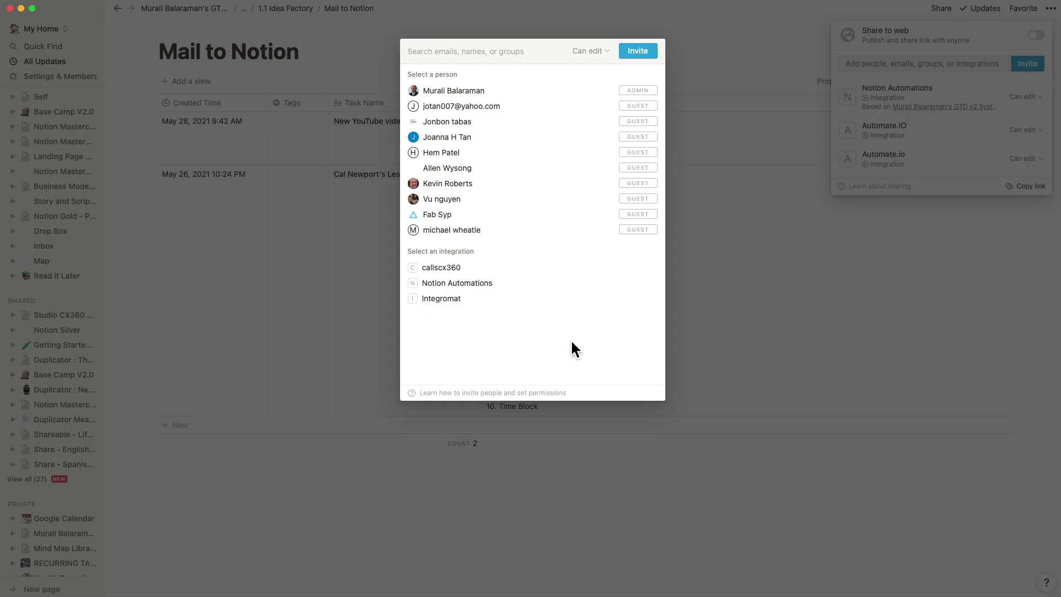
left_click(773, 88)
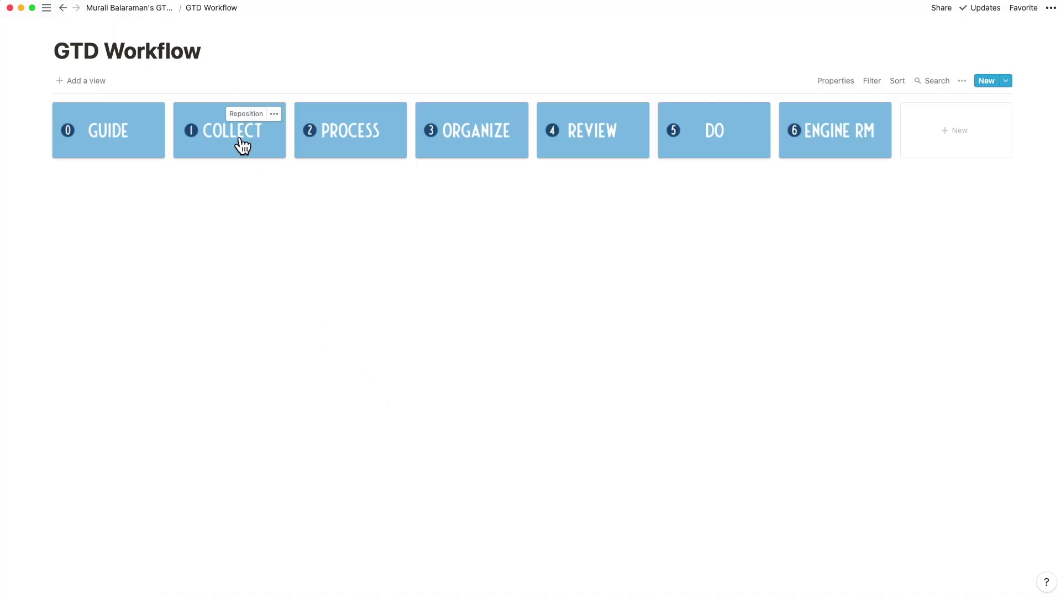
Open the Collect page, then the 1.1 Idea Factory inbox, as full pages.
left_click(243, 146)
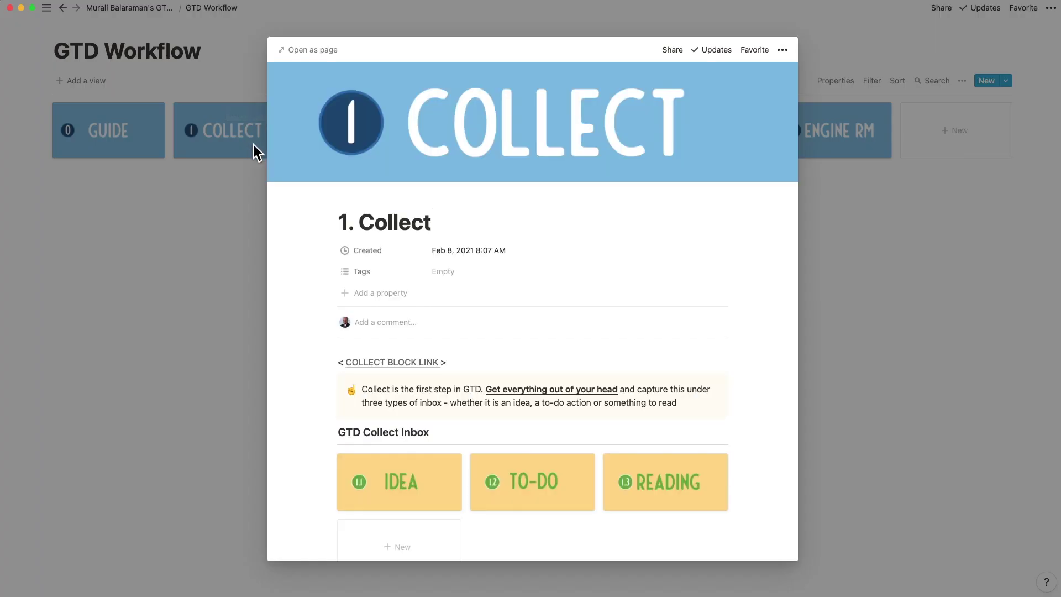
left_click(312, 50)
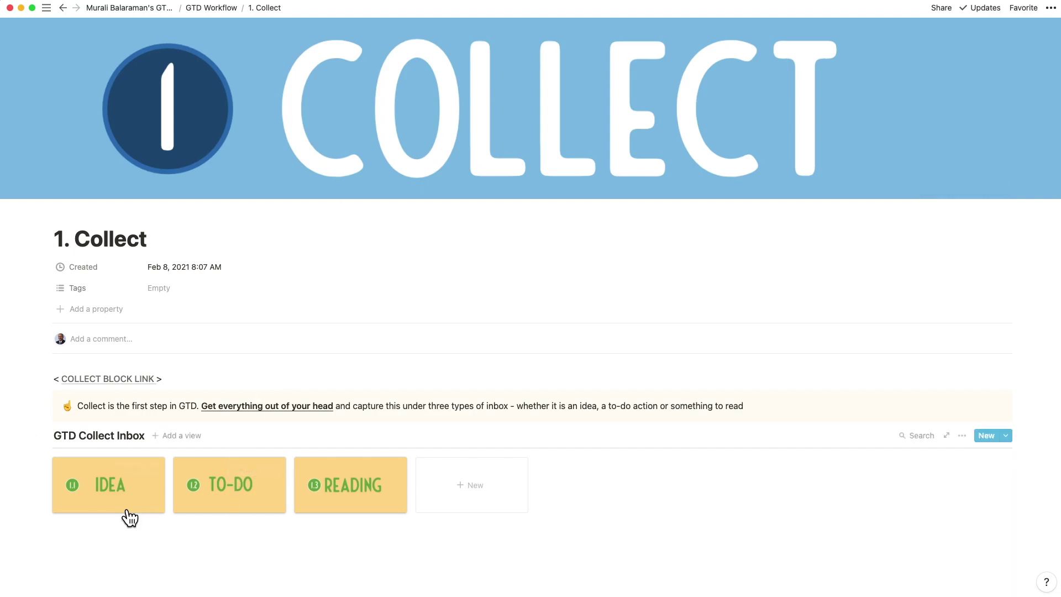
left_click(130, 518)
left_click(319, 59)
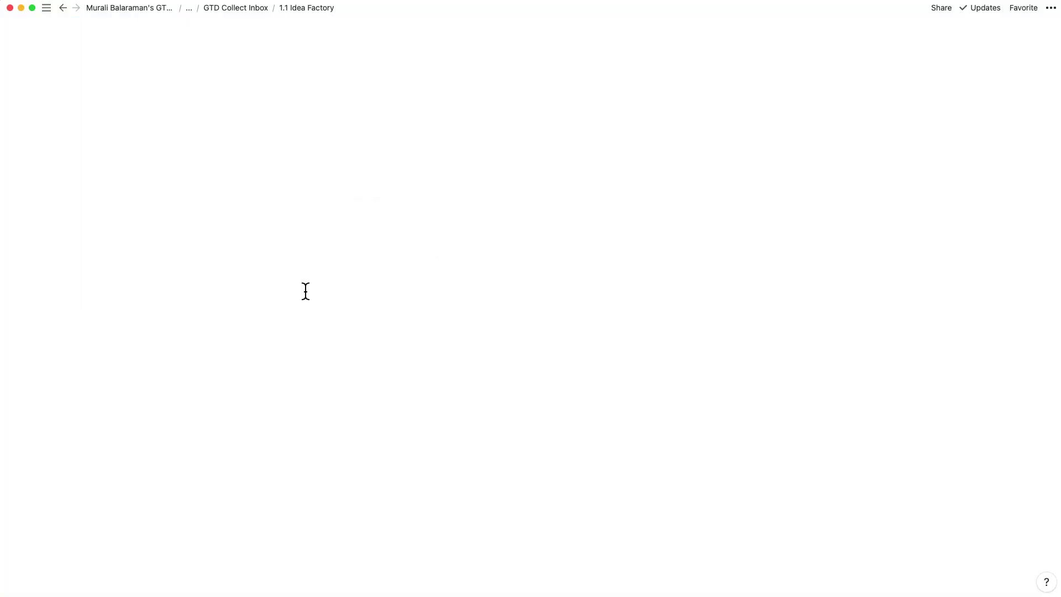
In the Mail to Notion table, set the Omni focus shortcuts and widgets entry's tag to ToDo.
scroll(294, 358, "down", 10)
scroll(294, 355, "down", 7)
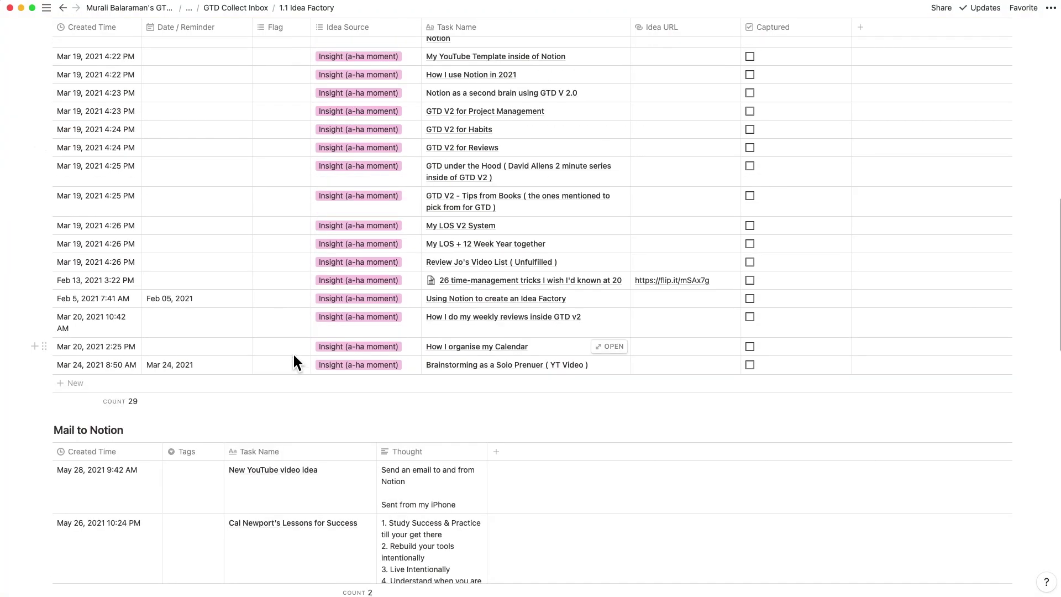
scroll(292, 355, "down", 1)
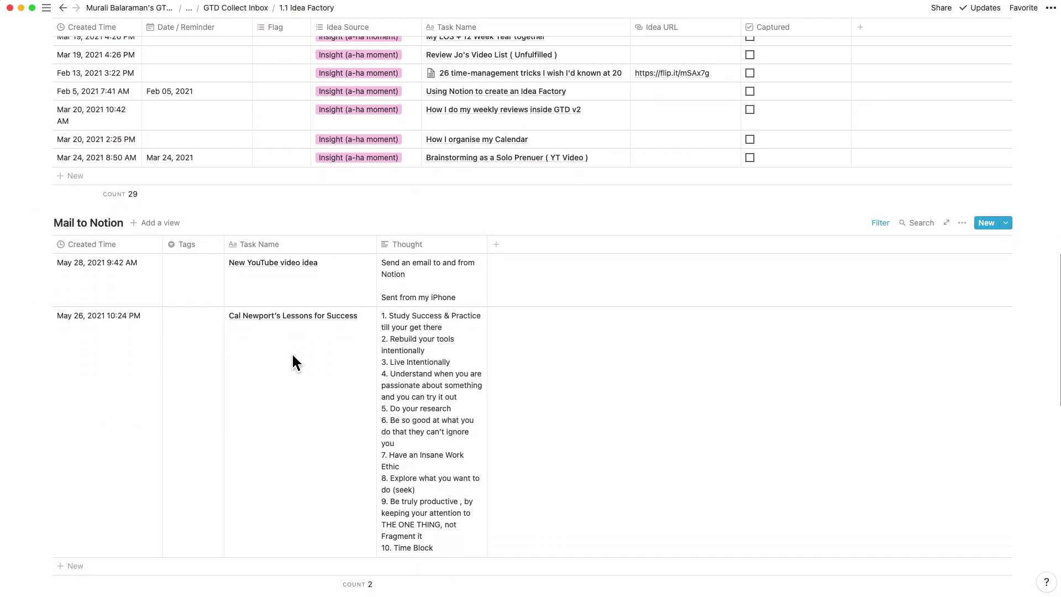
scroll(198, 176, "down", 10)
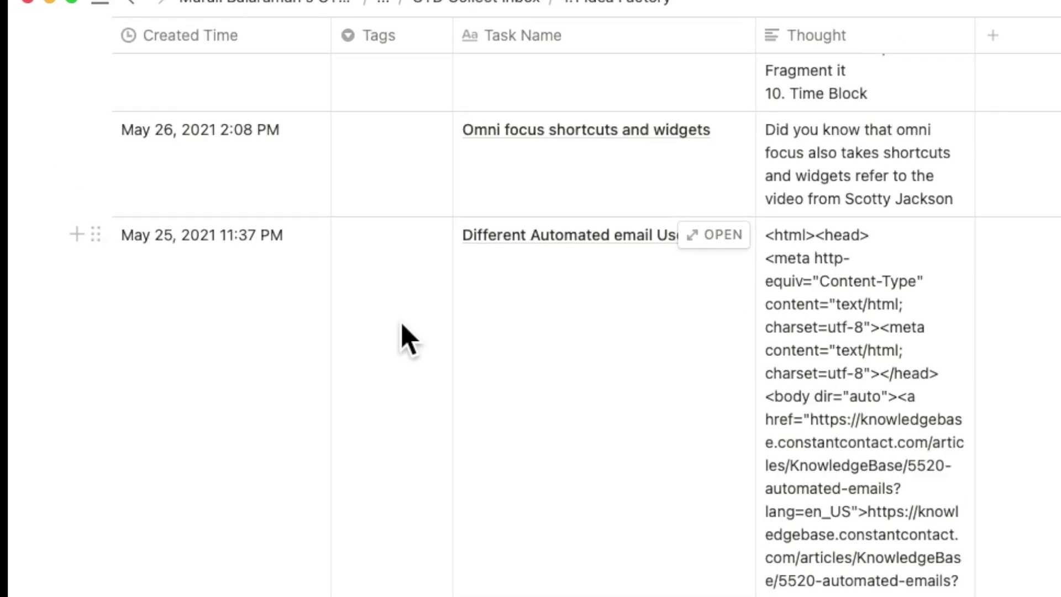
left_click(374, 155)
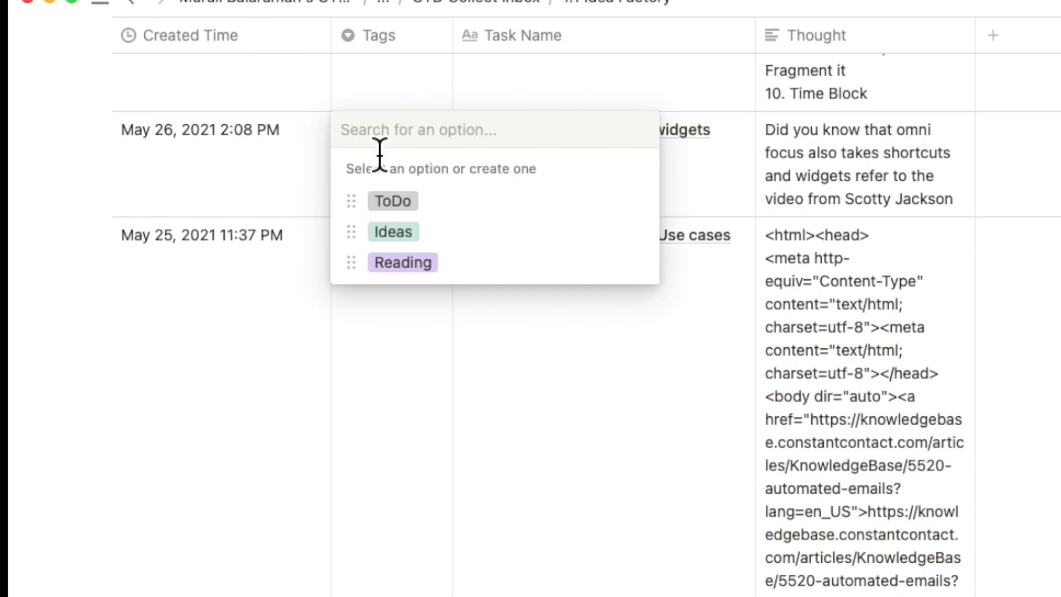
left_click(405, 202)
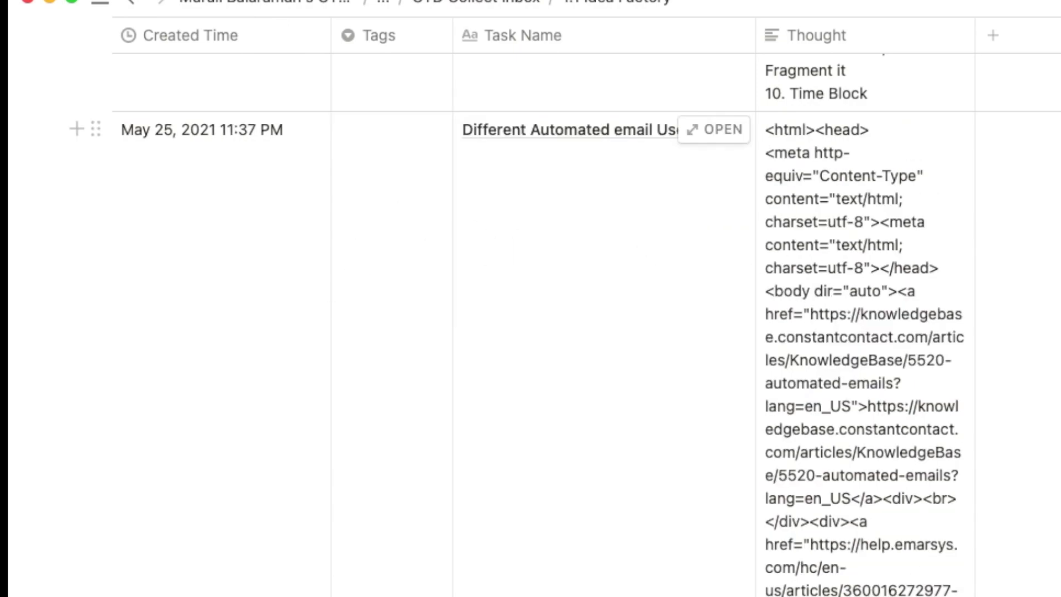
Drag the New YouTube video idea row from Mail to Notion into the Idea Factory table.
left_click_drag(33, 436, 66, 342)
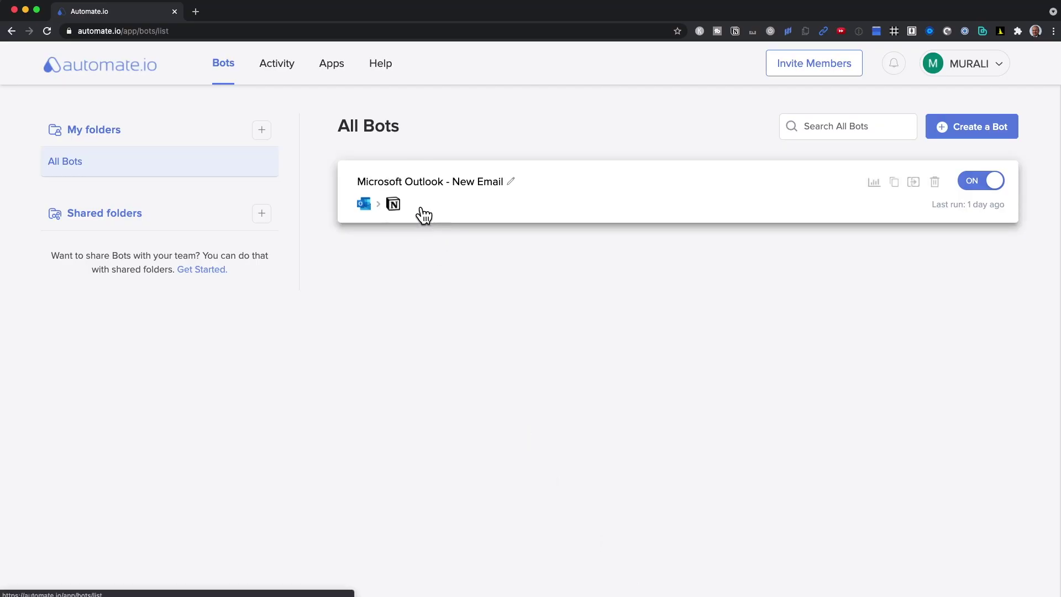
Review the Microsoft Outlook - New Email bot's Notion action fields and trigger output fields.
left_click(424, 214)
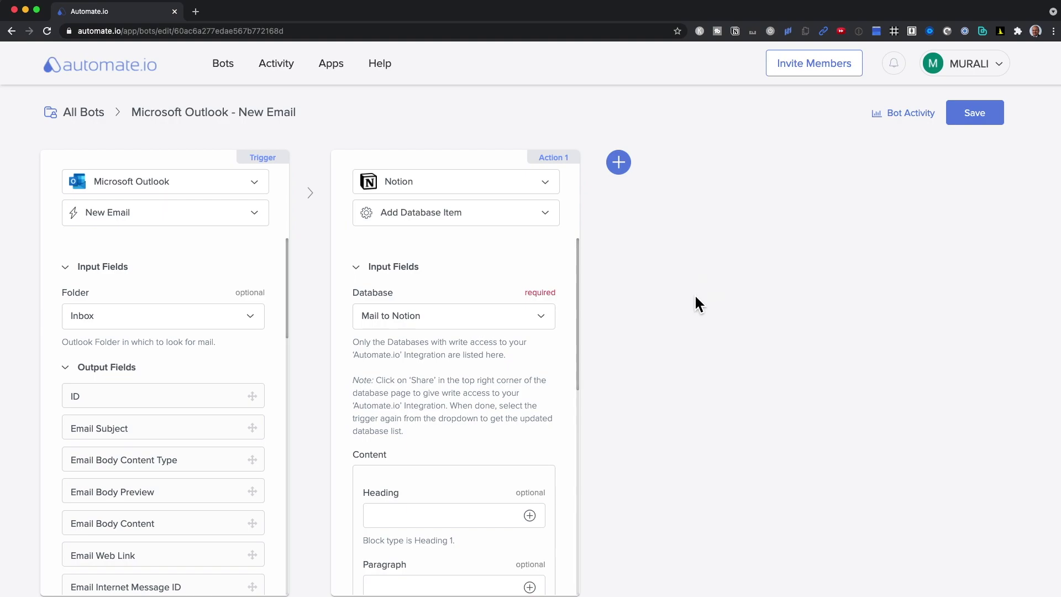
scroll(497, 381, "down", 2)
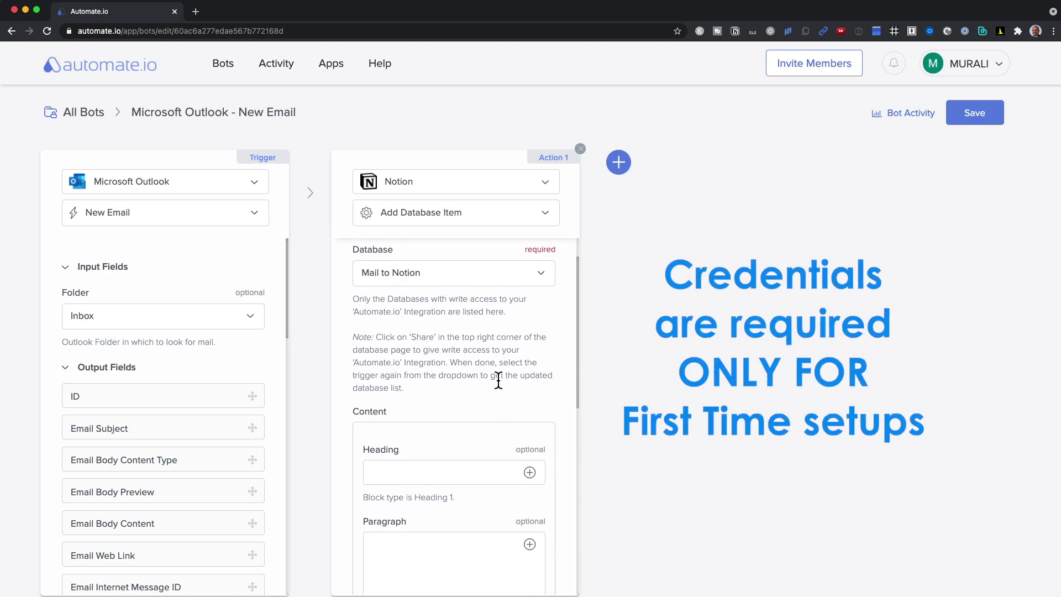
scroll(498, 380, "down", 5)
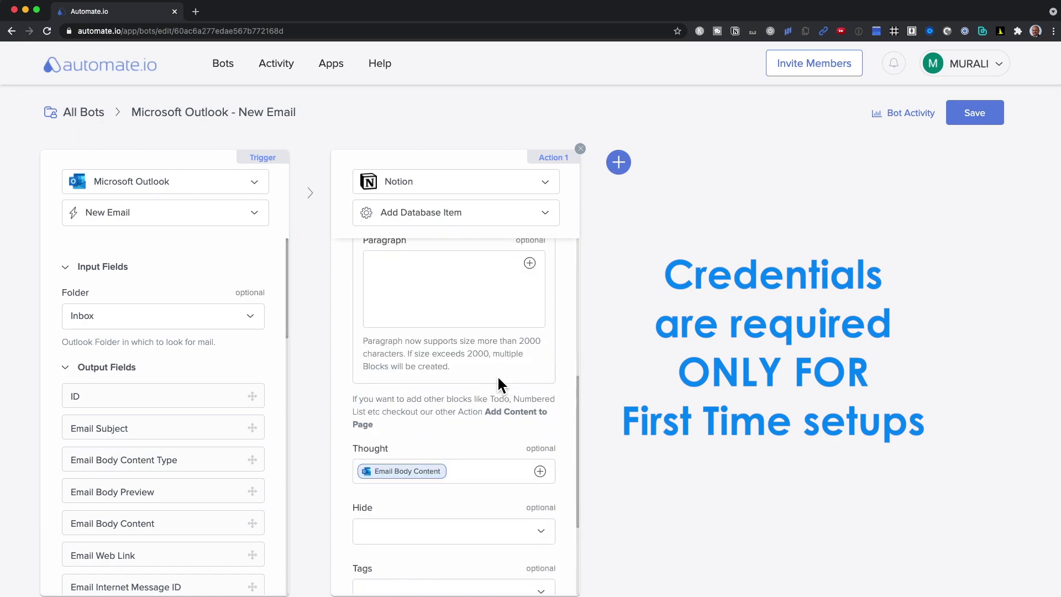
scroll(500, 384, "down", 3)
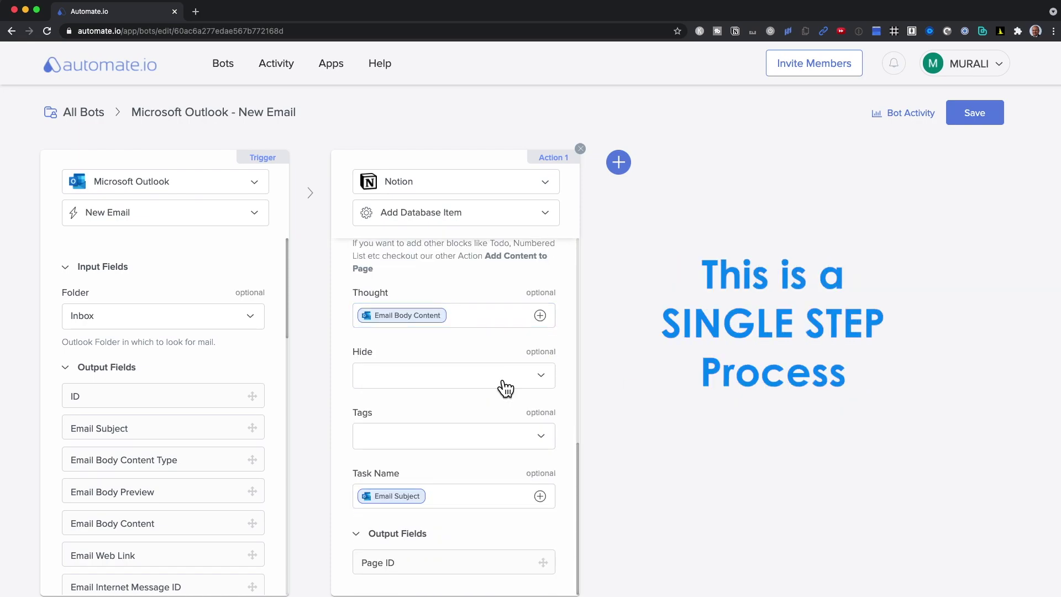
scroll(212, 381, "down", 3)
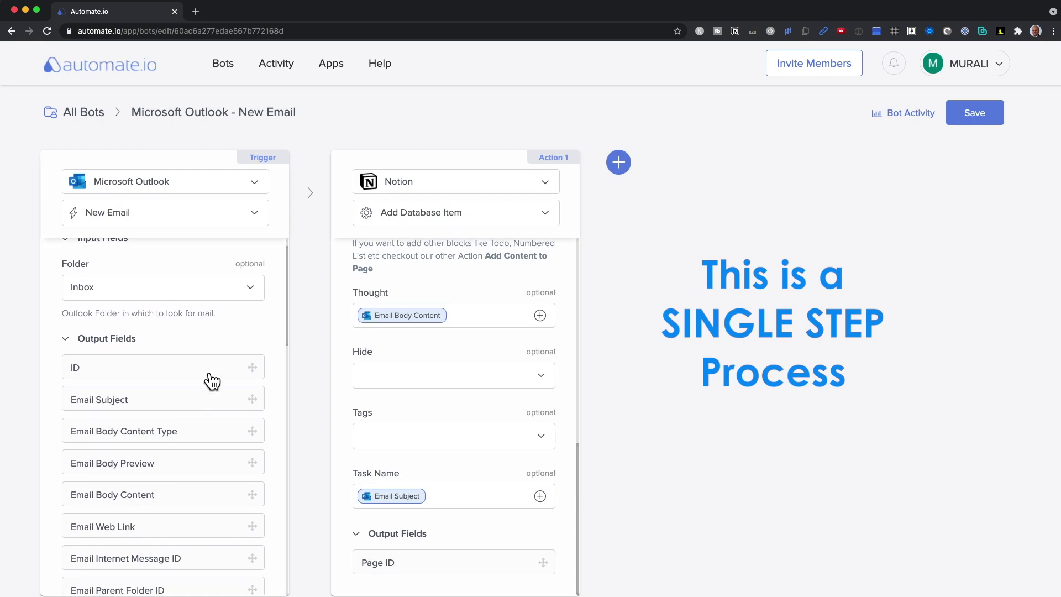
scroll(204, 377, "down", 7)
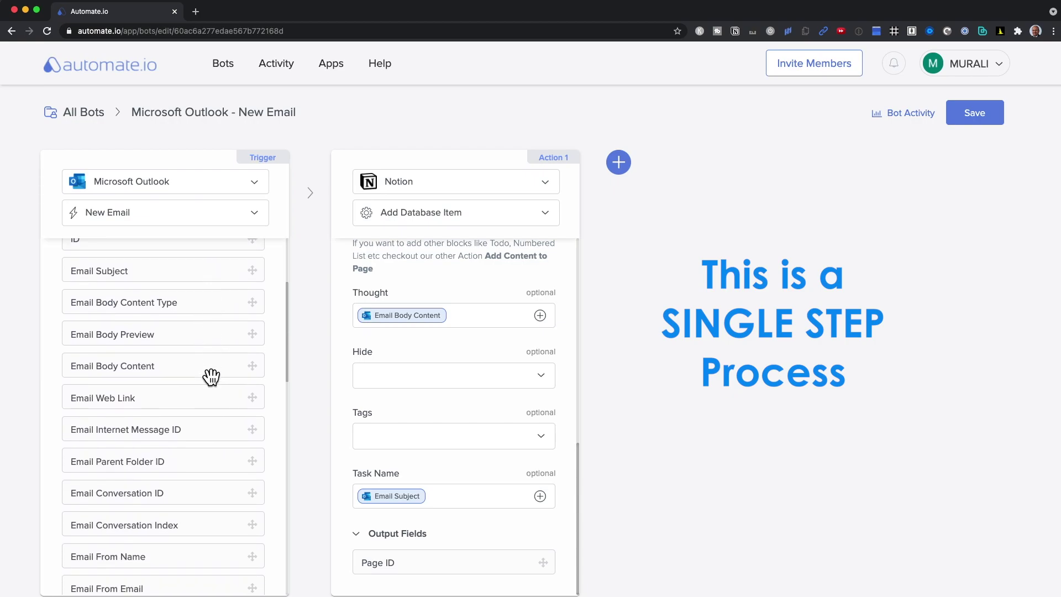
scroll(212, 378, "down", 10)
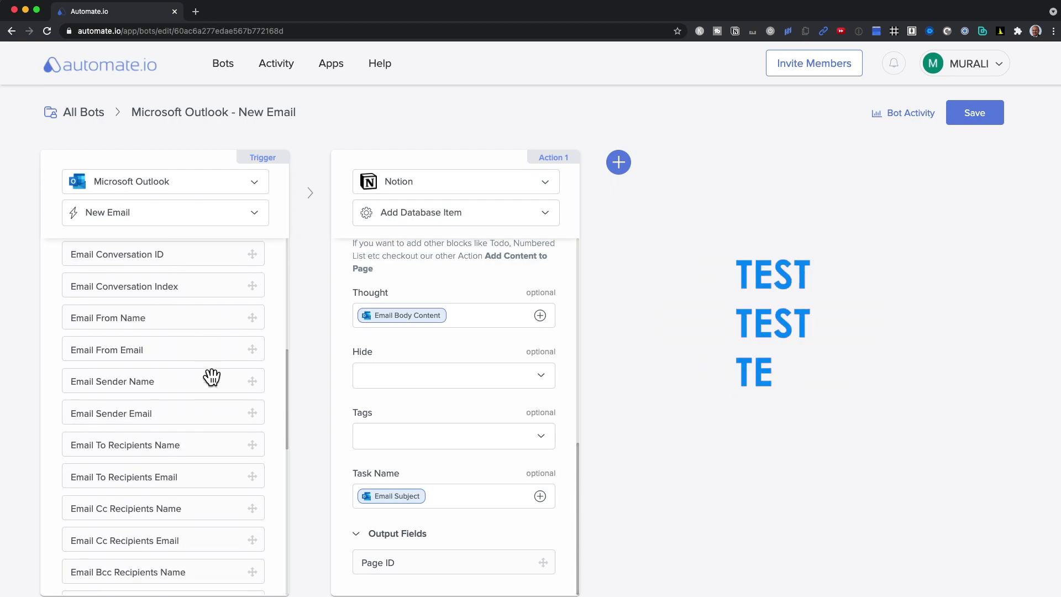
scroll(205, 375, "down", 7)
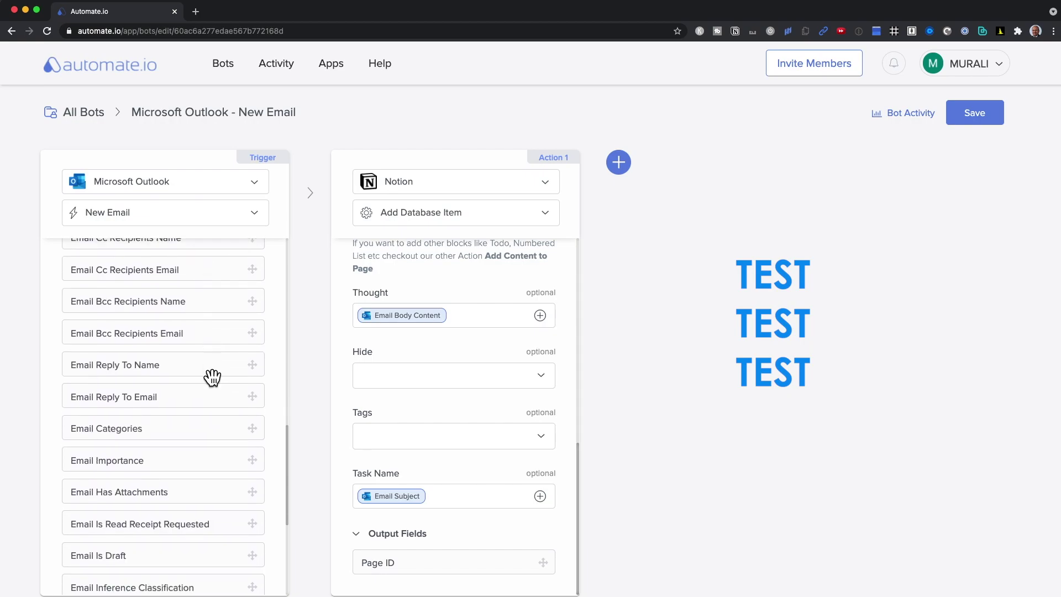
scroll(212, 377, "down", 5)
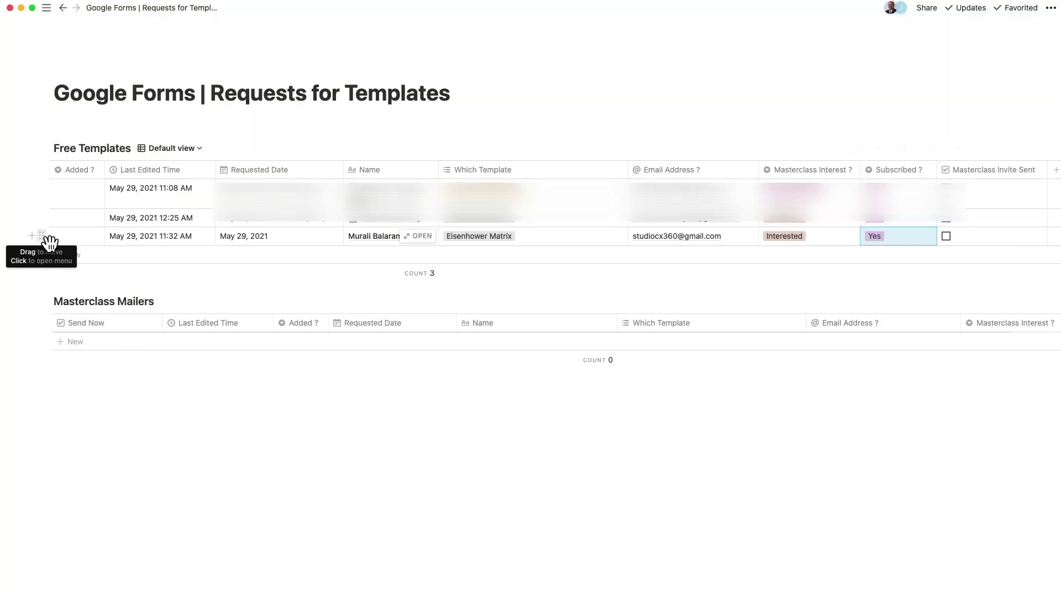
Drag the Eisenhower Matrix requester's row from Free Templates into the Masterclass Mailers table.
left_click_drag(49, 243, 66, 335)
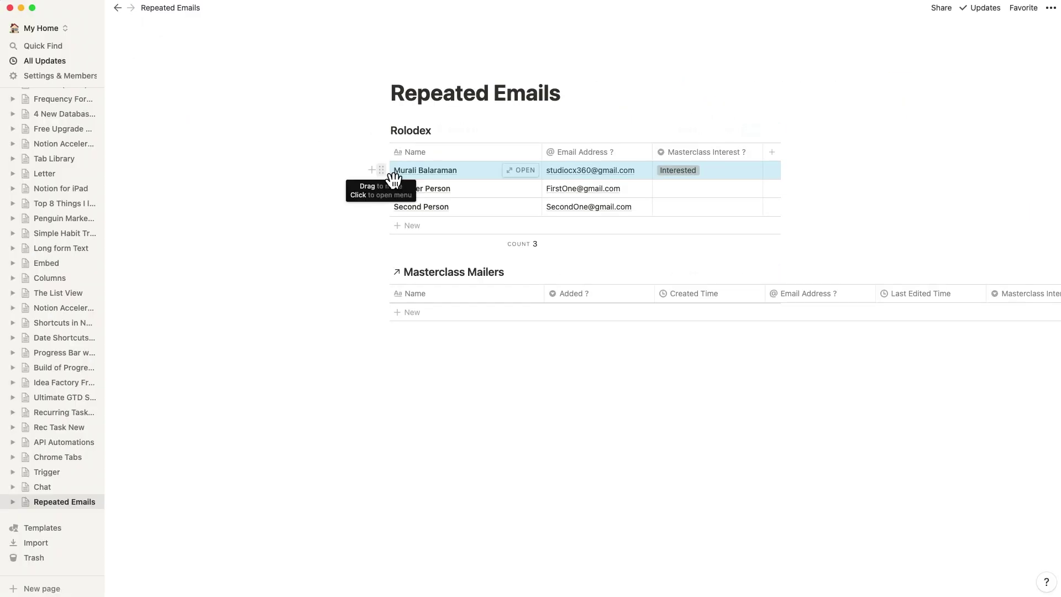
Duplicate the first Rolodex contact, move it into Masterclass Mailers, and tick Send Now.
left_click(381, 170)
left_click(291, 156)
left_click(412, 189)
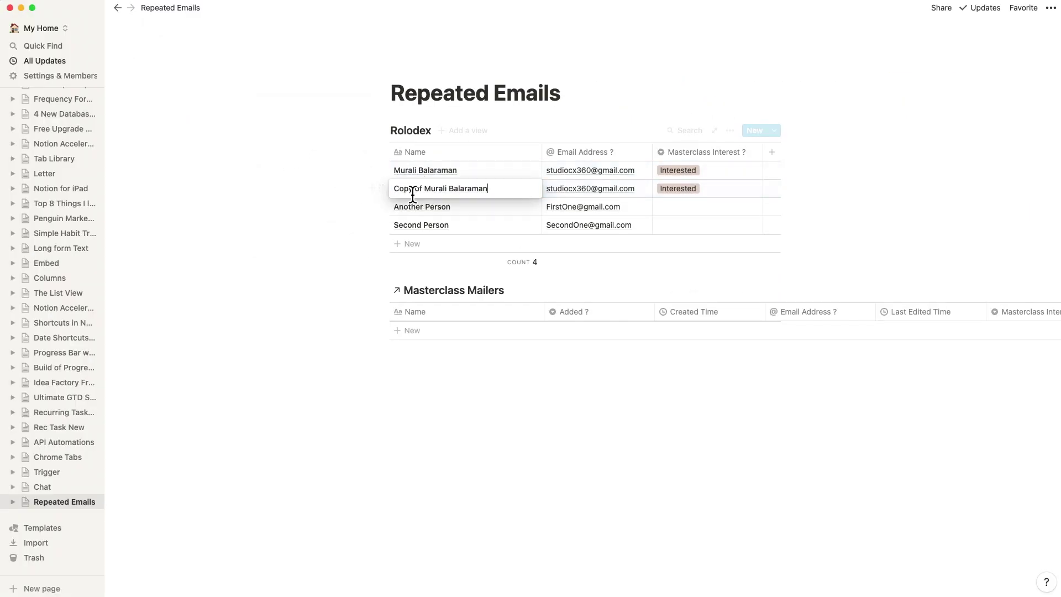
left_click_drag(381, 188, 405, 314)
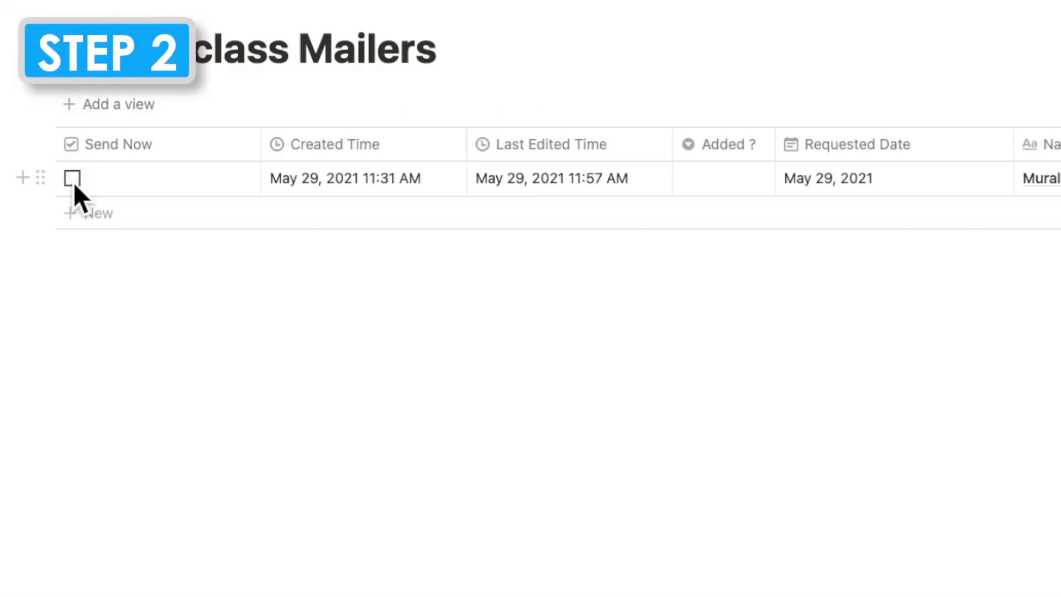
left_click(74, 181)
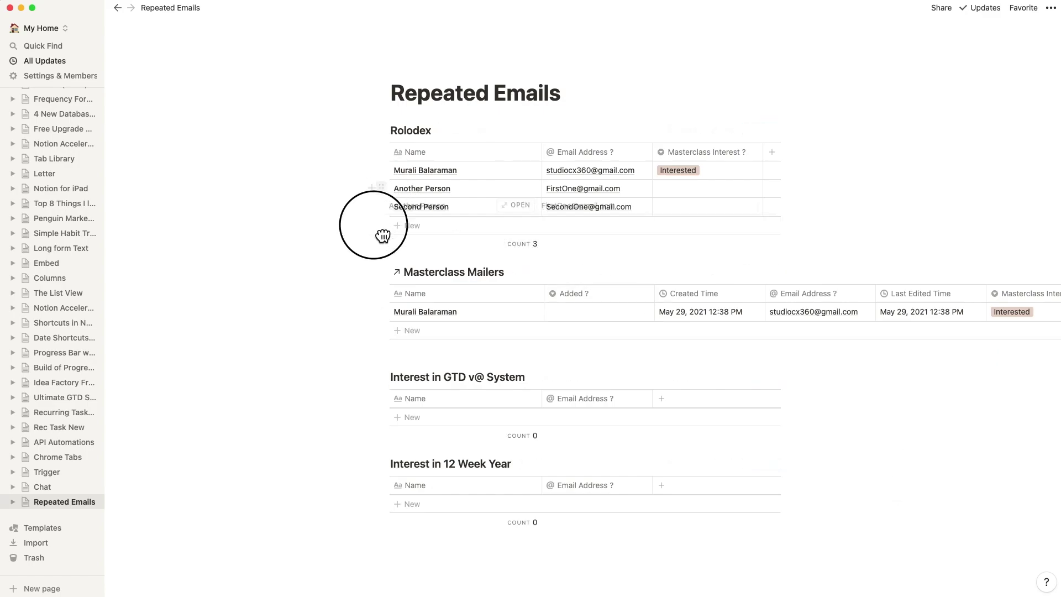
Move the remaining contacts into the GTD System, 12 Week Year and Birthday tables.
left_click_drag(382, 235, 396, 406)
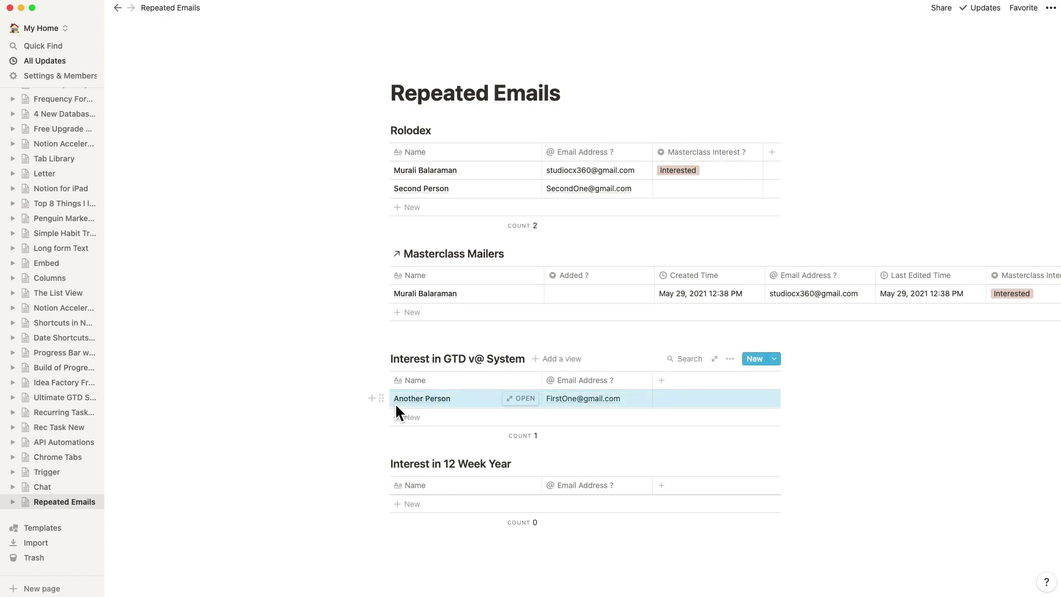
left_click_drag(391, 194, 442, 507)
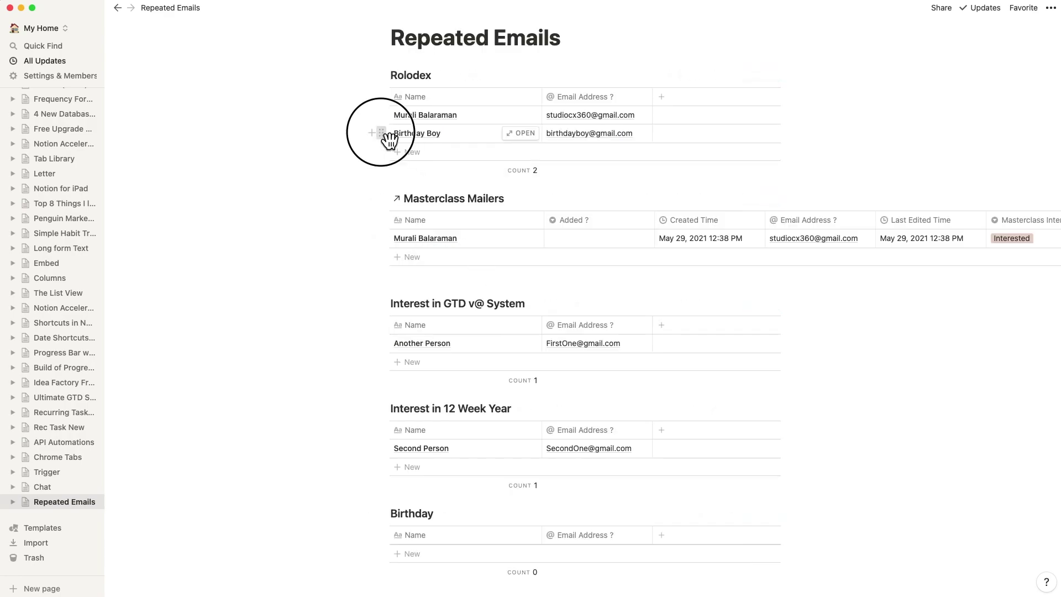
left_click_drag(389, 140, 409, 534)
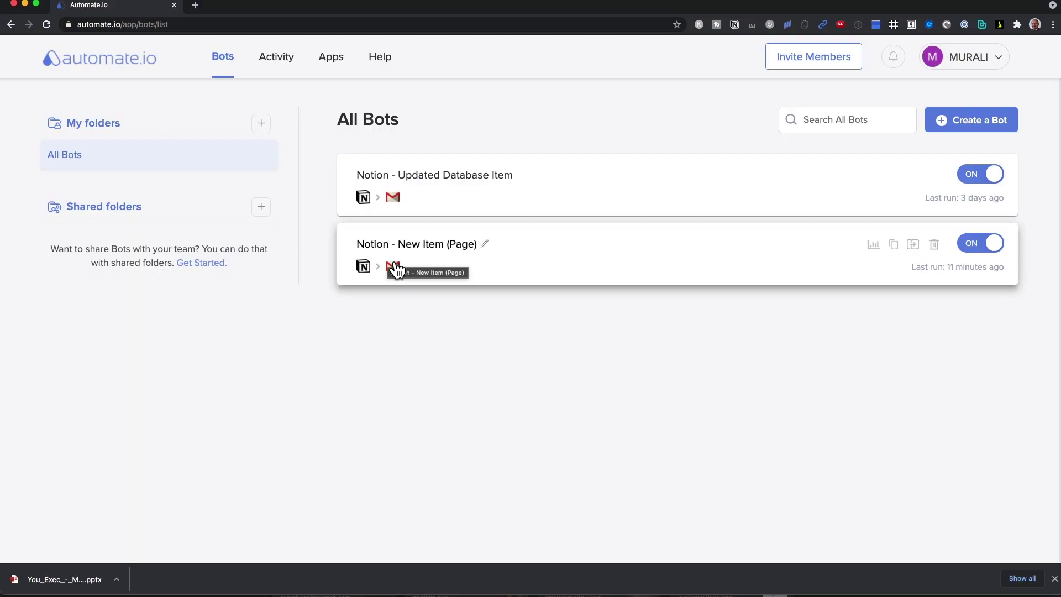
Review the Notion - New Item (Page) bot's Send Email via Gmail fields, then return to Notion.
left_click(395, 267)
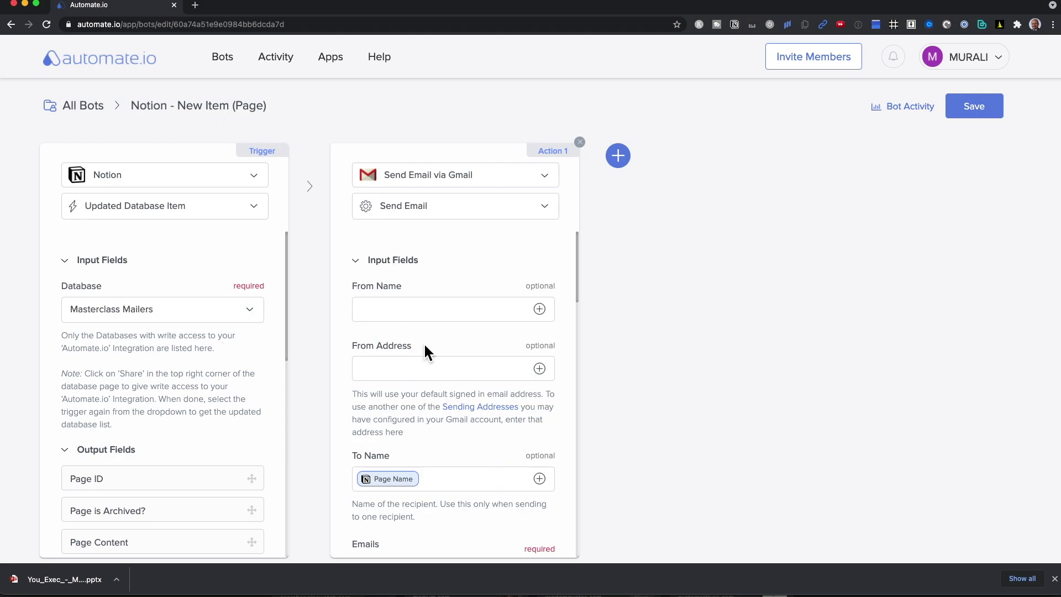
scroll(424, 342, "down", 3)
scroll(425, 345, "down", 3)
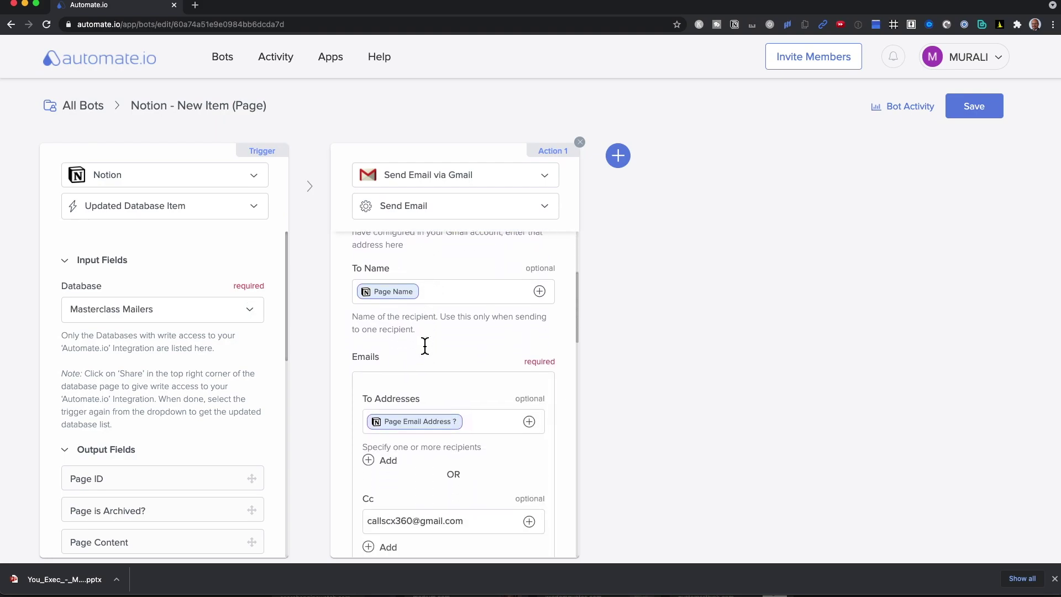
scroll(423, 341, "down", 4)
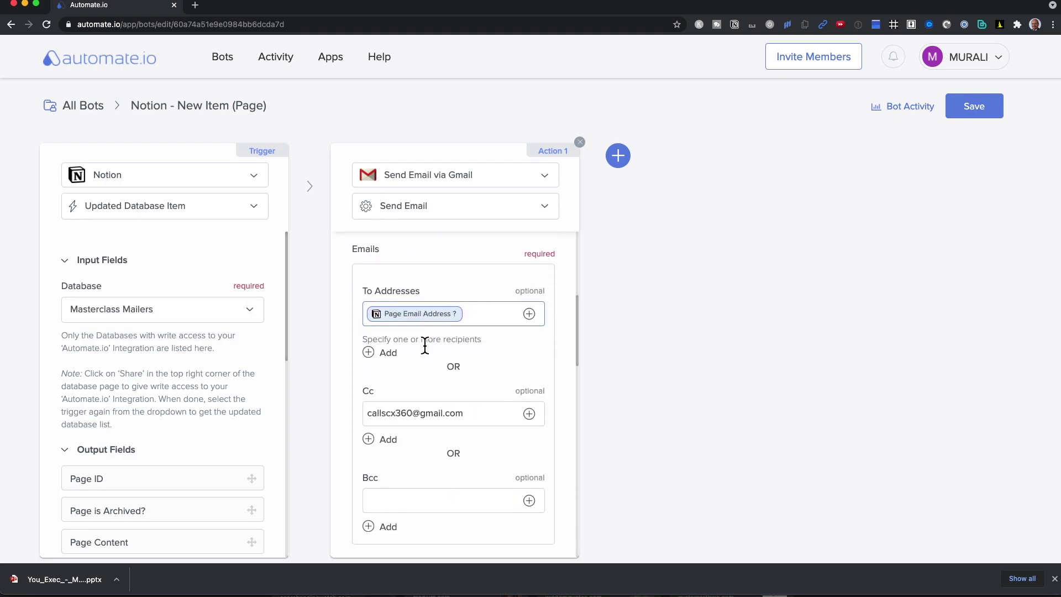
scroll(423, 340, "down", 5)
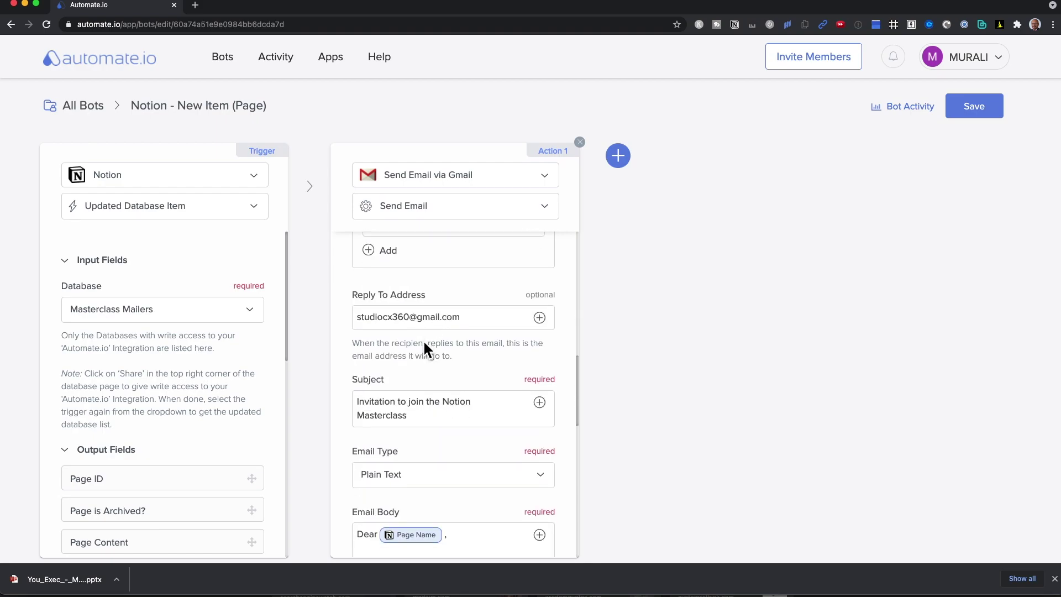
scroll(423, 343, "down", 3)
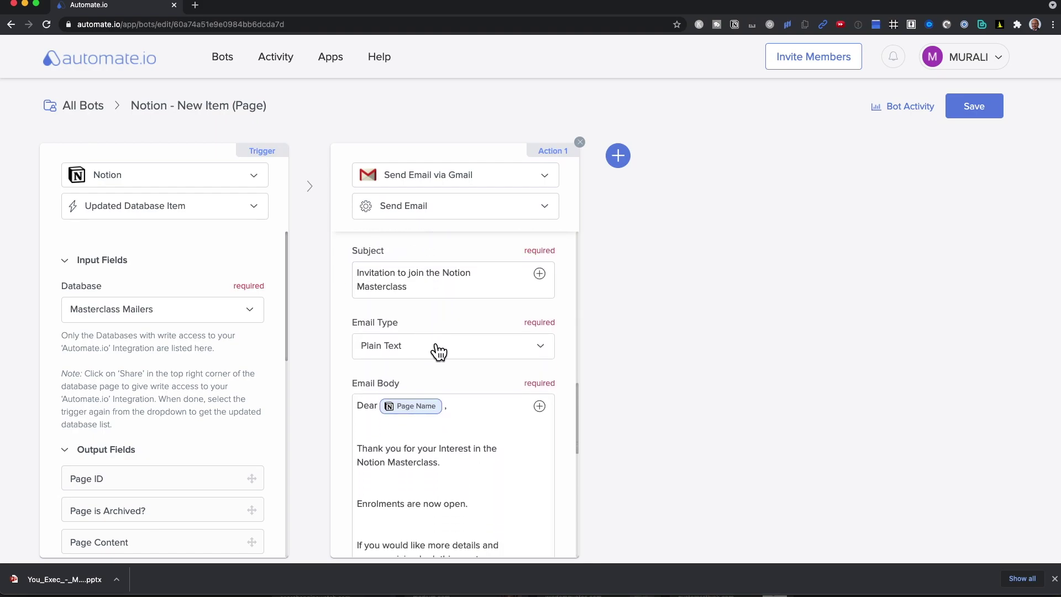
scroll(467, 349, "down", 2)
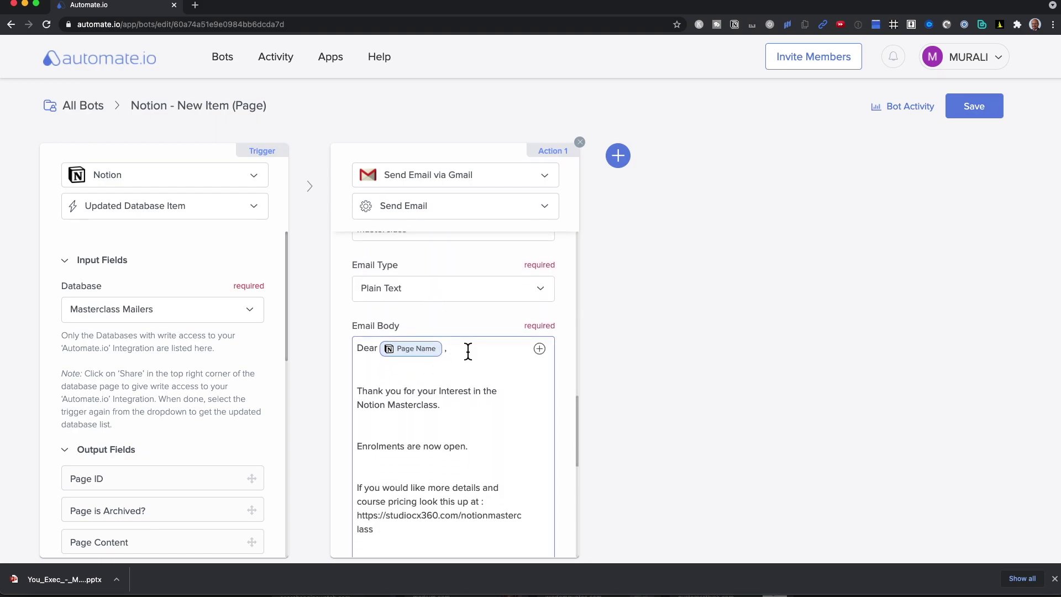
scroll(467, 349, "down", 1)
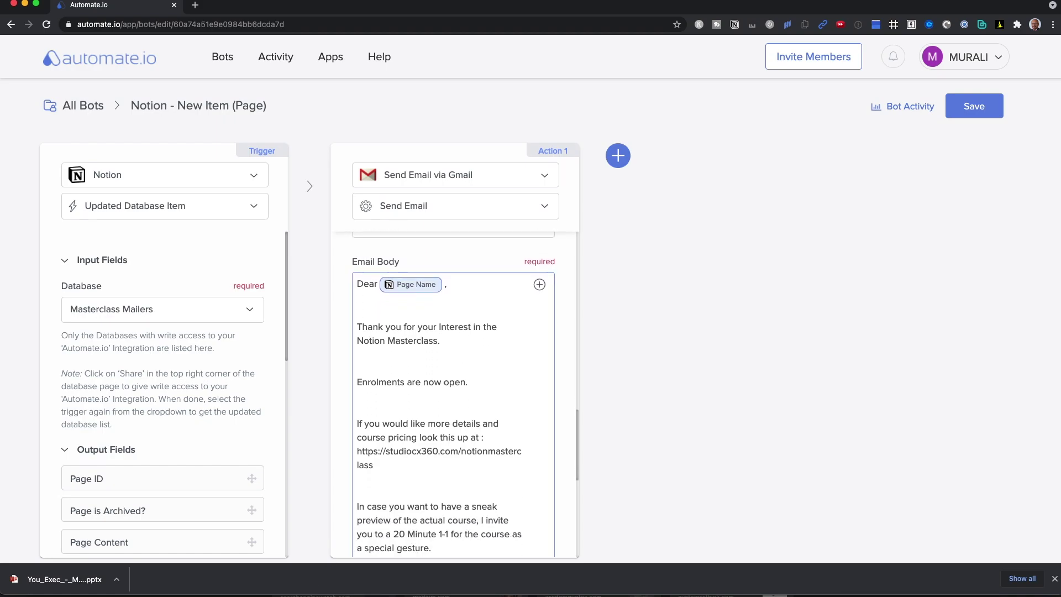
key("super+Tab")
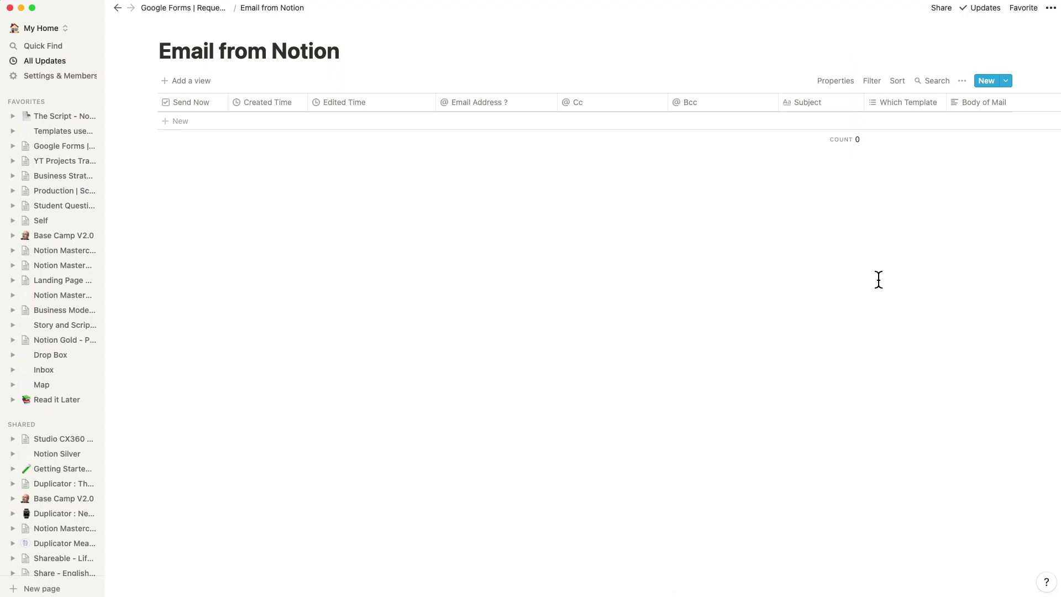
Add an Email from Notion entry from the Catchup template, then drag the mailer row toward Archived Masterclass Mailers.
left_click(999, 84)
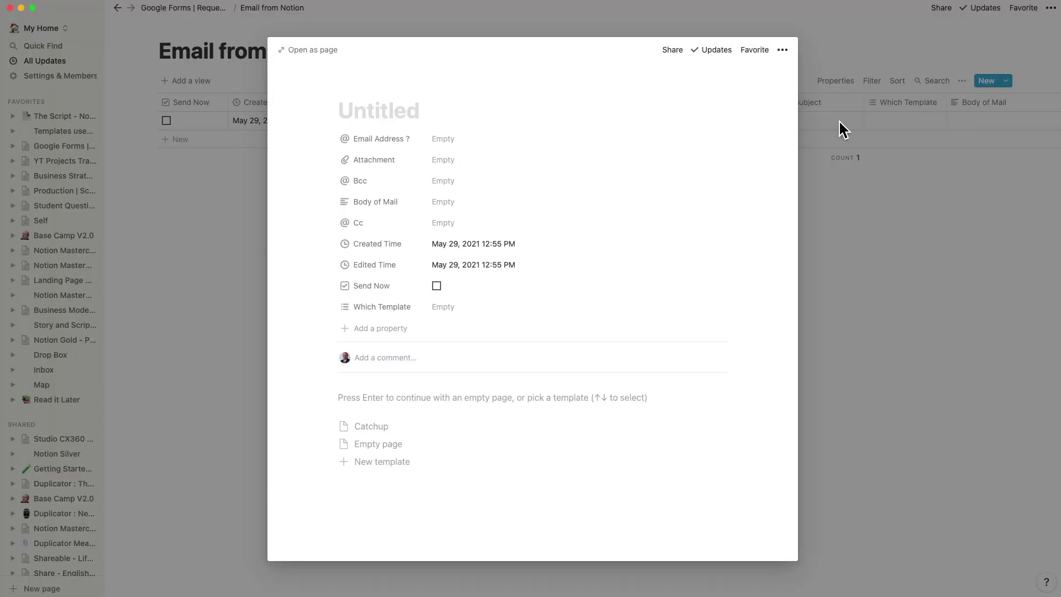
left_click(371, 426)
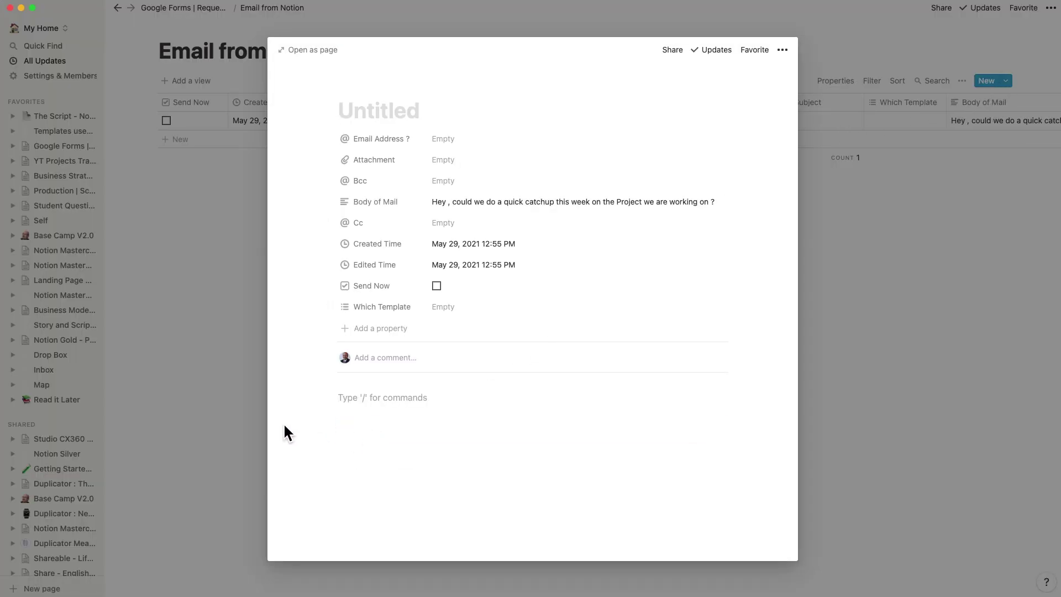
left_click(230, 352)
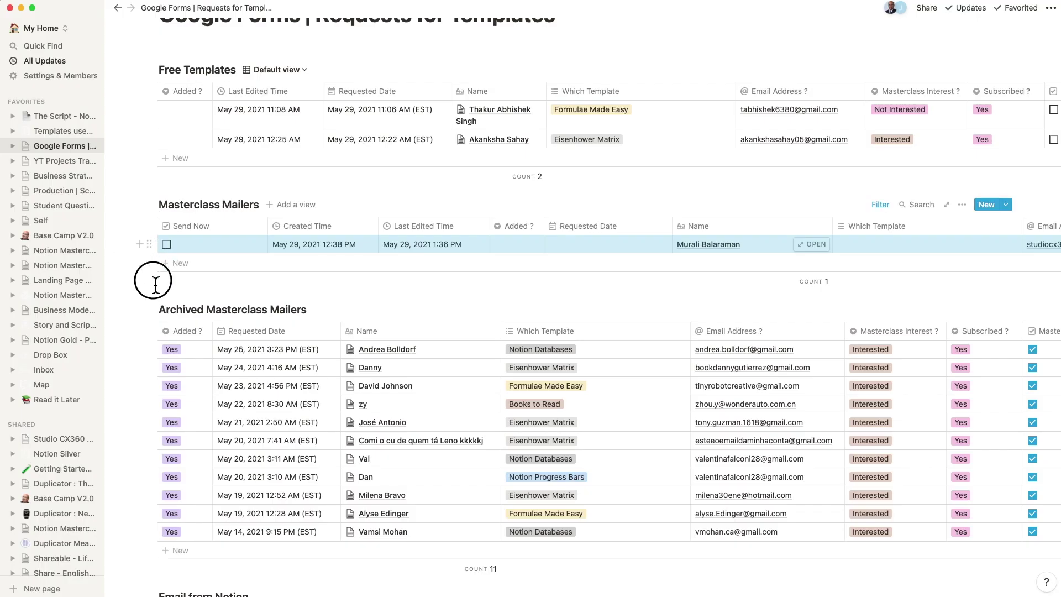
left_click_drag(155, 284, 172, 351)
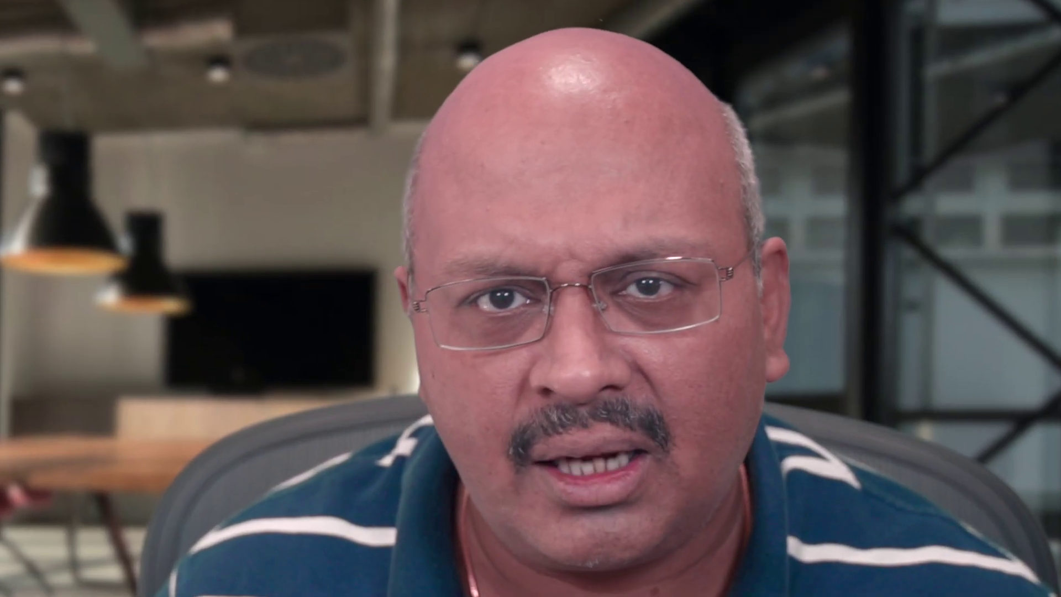